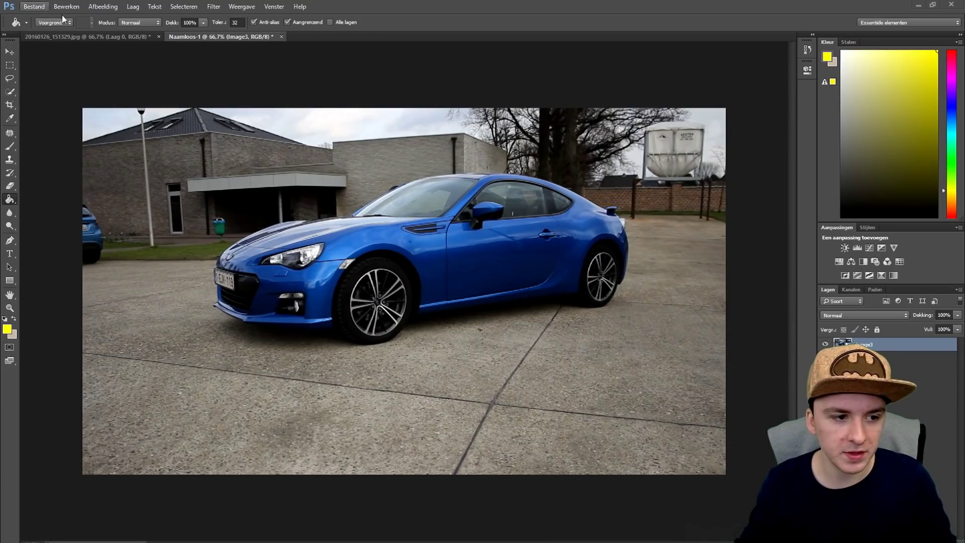
In Brightness/Contrast, keep brightness at 0 and set contrast to about 26
{"action": "left_click", "coordinate": [103, 7]}
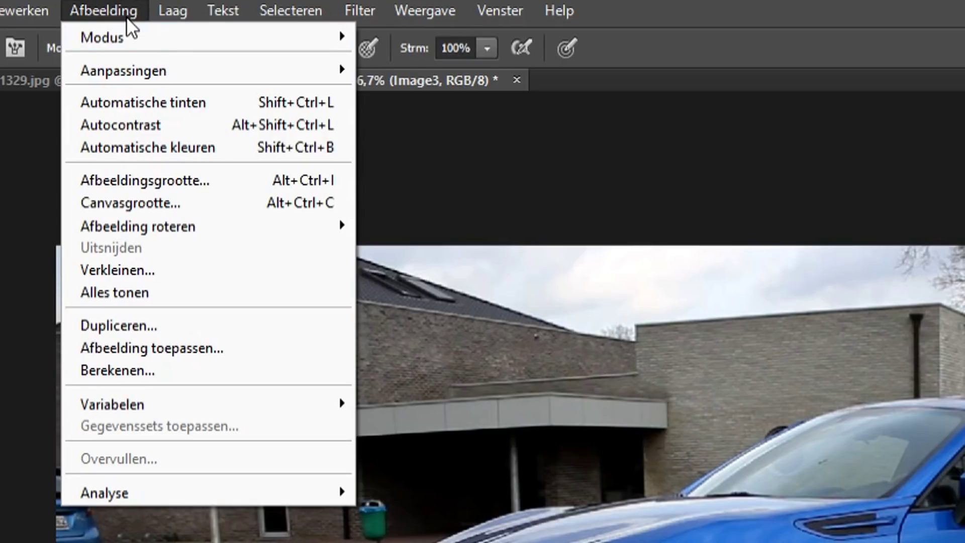
{"action": "mouse_move", "coordinate": [141, 73]}
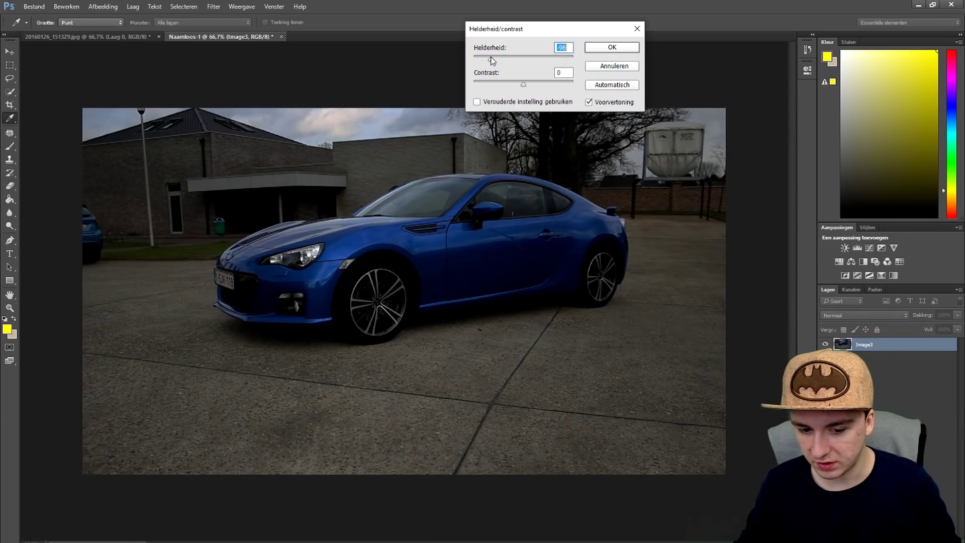
{"action": "type", "text": "0"}
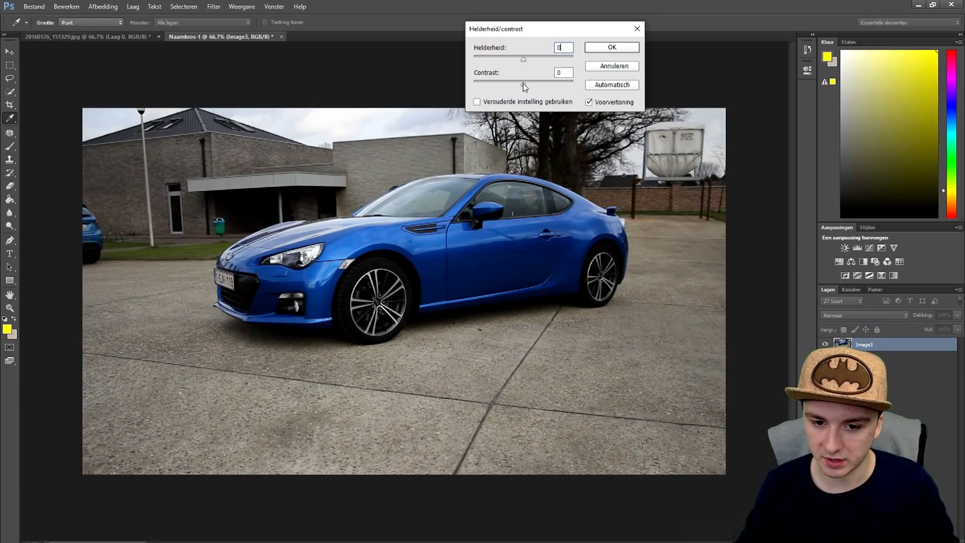
{"action": "left_click", "coordinate": [414, 202]}
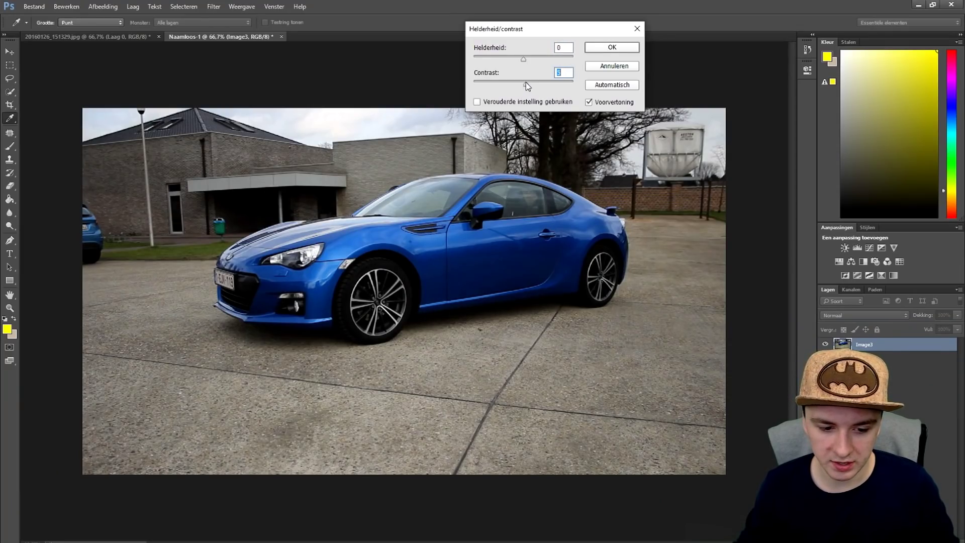
{"action": "left_click_drag", "start_coordinate": [529, 85], "coordinate": [534, 86]}
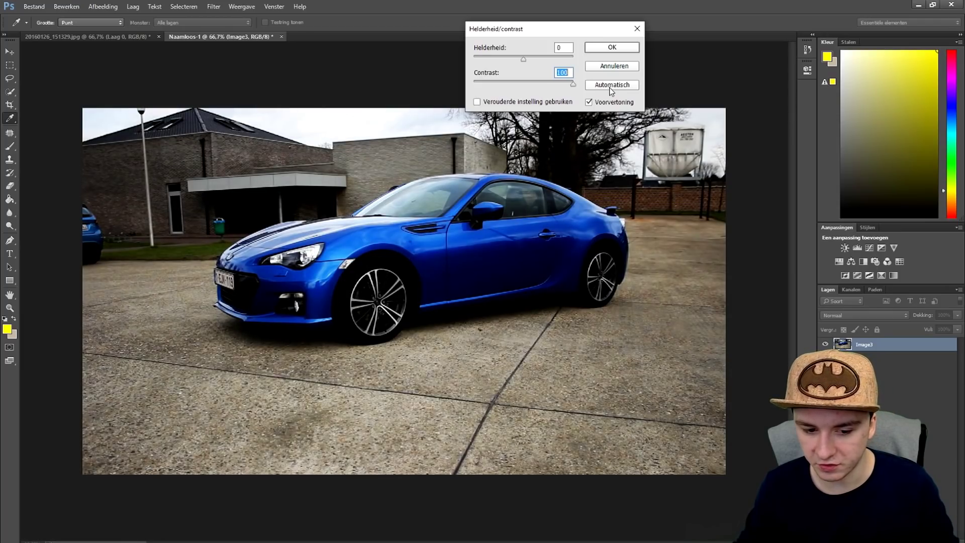
{"action": "left_click", "coordinate": [522, 86]}
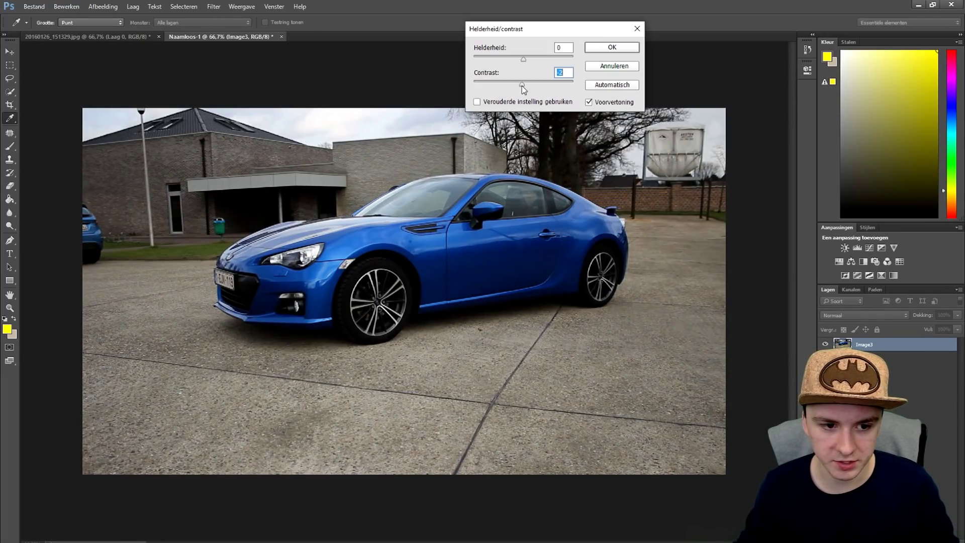
{"action": "left_click_drag", "start_coordinate": [526, 86], "coordinate": [569, 84]}
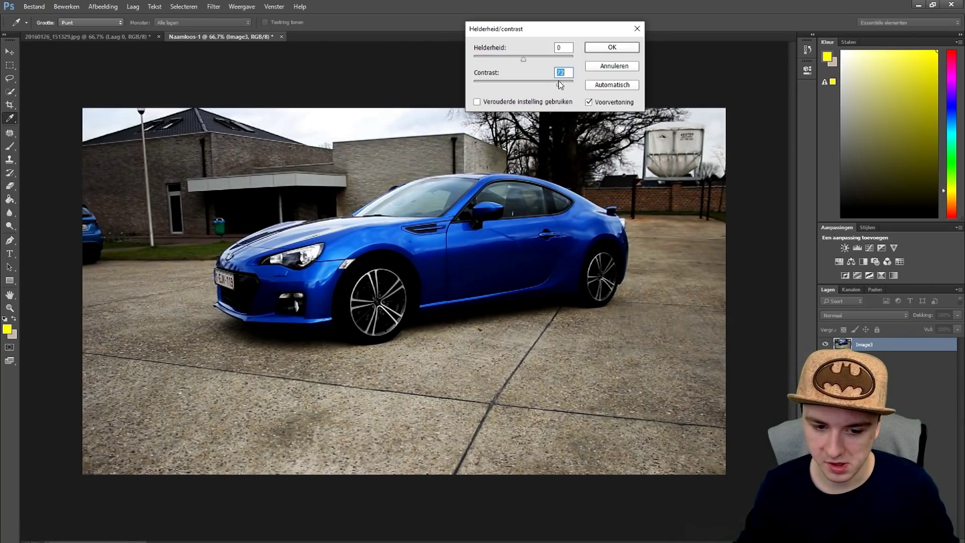
{"action": "type", "text": "0"}
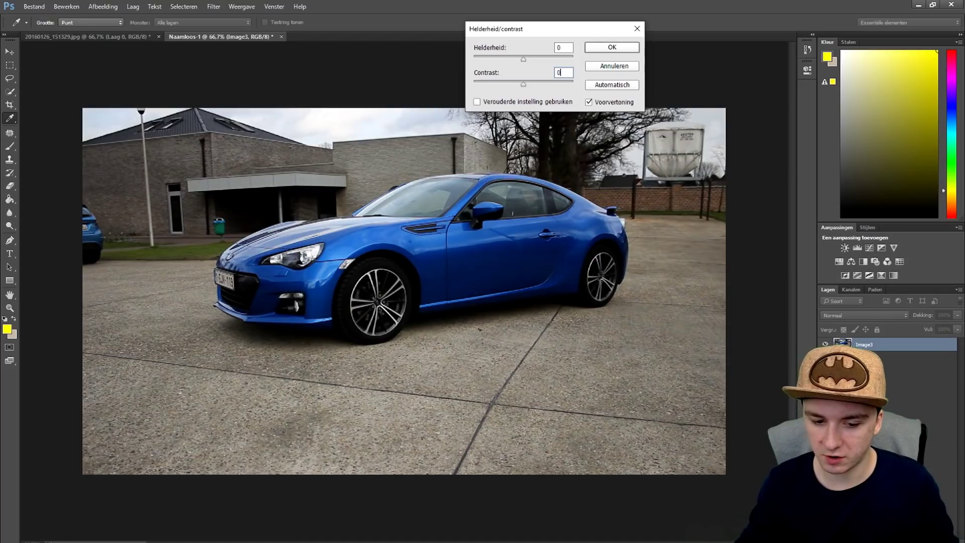
{"action": "left_click_drag", "start_coordinate": [524, 86], "coordinate": [537, 88]}
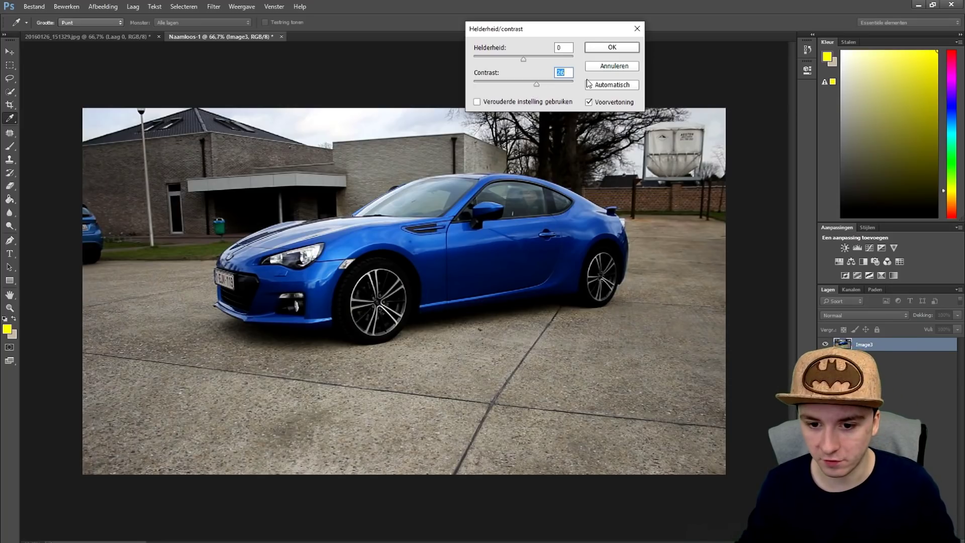
Apply the contrast change and try a strong cyan shift in Color Balance
{"action": "left_click", "coordinate": [622, 46]}
{"action": "key", "text": "b"}
{"action": "left_click", "coordinate": [102, 7]}
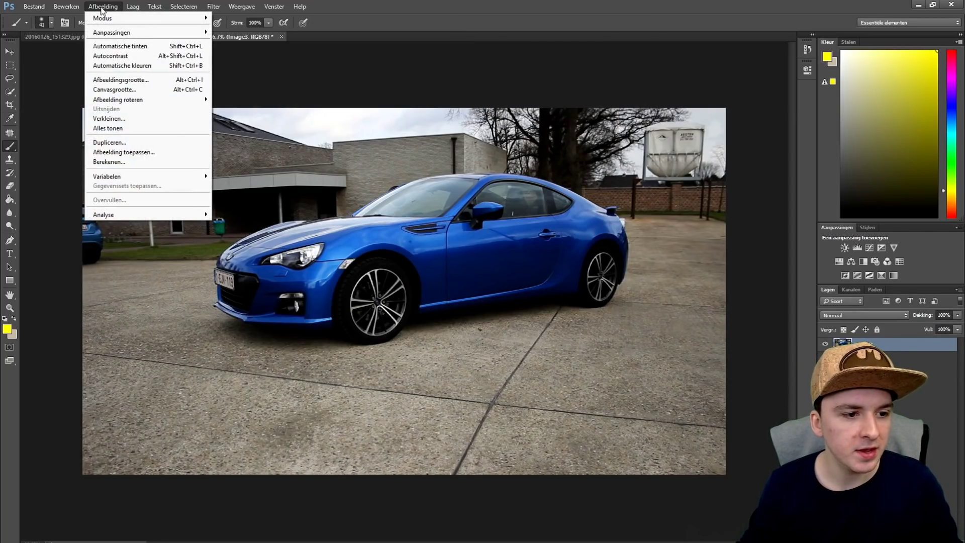
{"action": "mouse_move", "coordinate": [113, 34]}
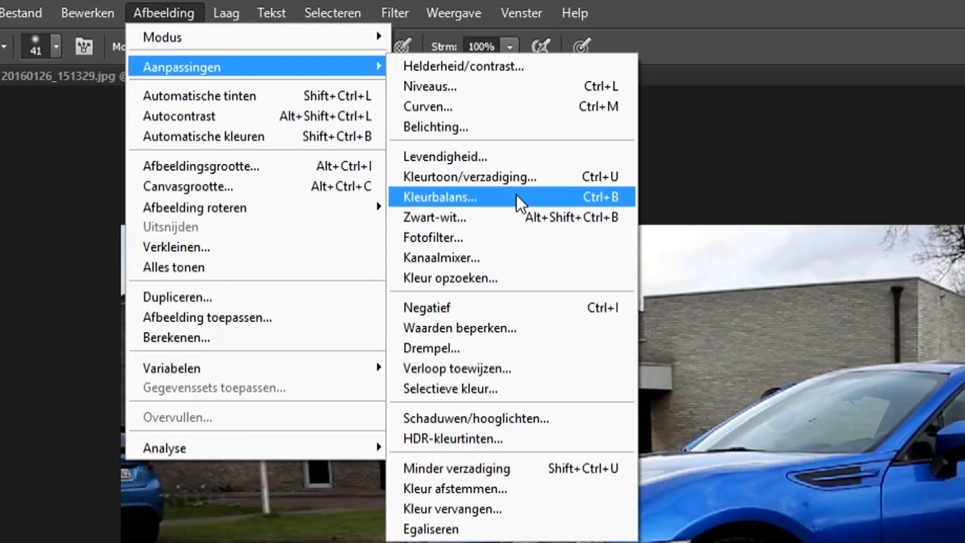
{"action": "left_click", "coordinate": [271, 95]}
{"action": "left_click_drag", "start_coordinate": [578, 135], "coordinate": [647, 35]}
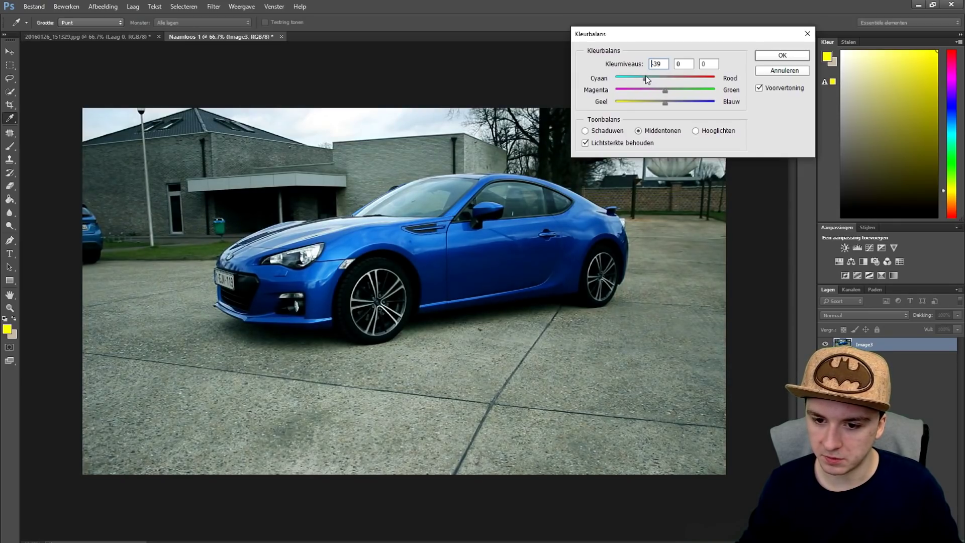
{"action": "left_click_drag", "start_coordinate": [624, 88], "coordinate": [647, 79]}
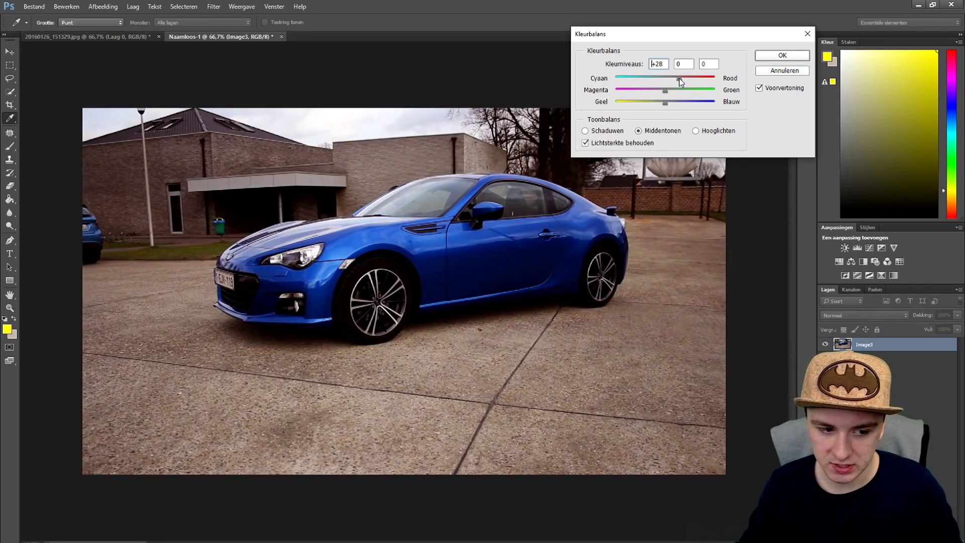
Reset Cyan–Red and Magenta–Green to 0, set midtone Yellow–Blue to +30, and apply
{"action": "left_click", "coordinate": [678, 78]}
{"action": "type", "text": "0"}
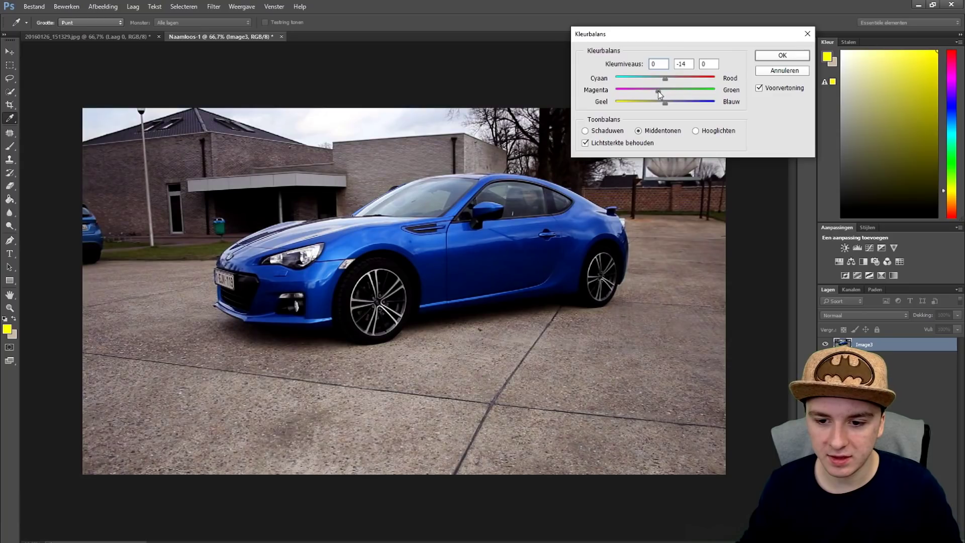
{"action": "left_click_drag", "start_coordinate": [647, 89], "coordinate": [683, 92]}
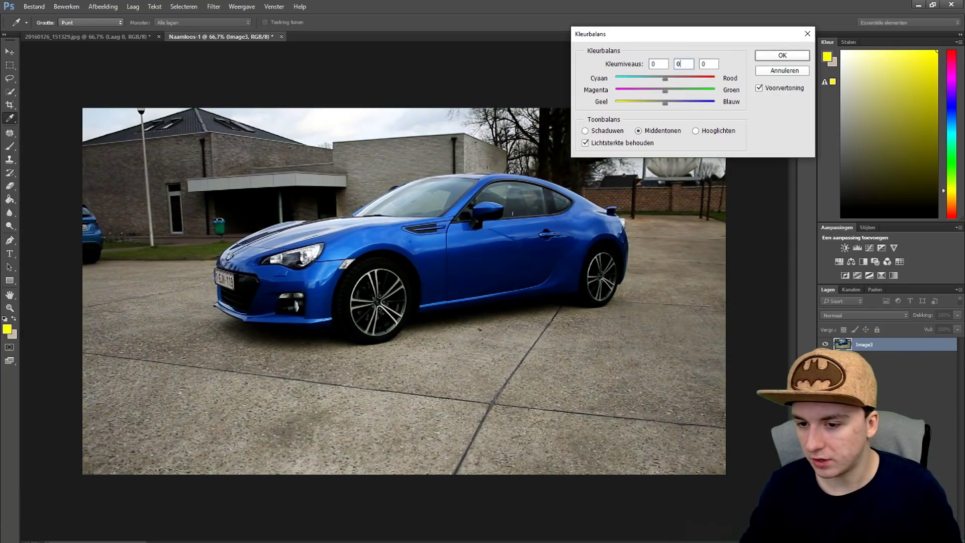
{"action": "type", "text": "0"}
{"action": "left_click_drag", "start_coordinate": [677, 105], "coordinate": [675, 105]}
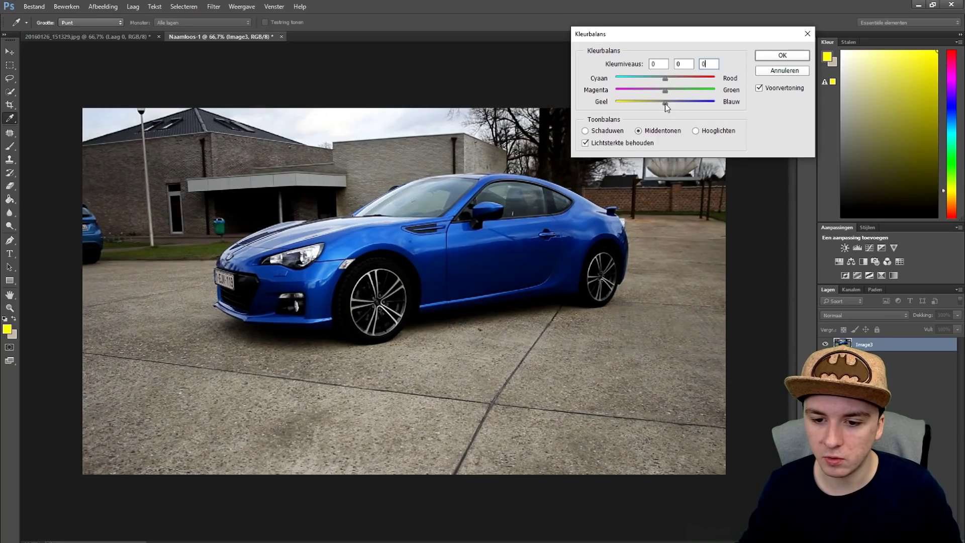
{"action": "left_click_drag", "start_coordinate": [665, 104], "coordinate": [680, 104]}
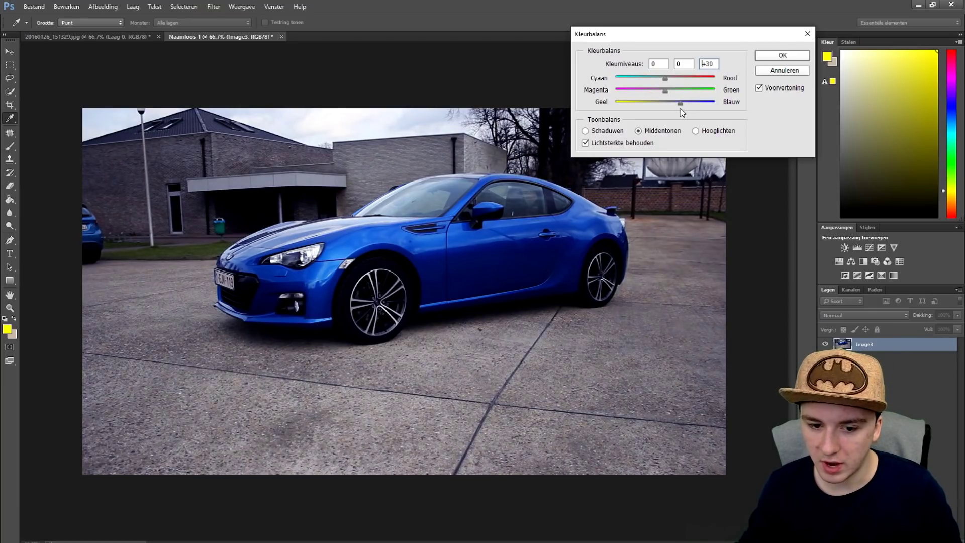
{"action": "left_click", "coordinate": [783, 56]}
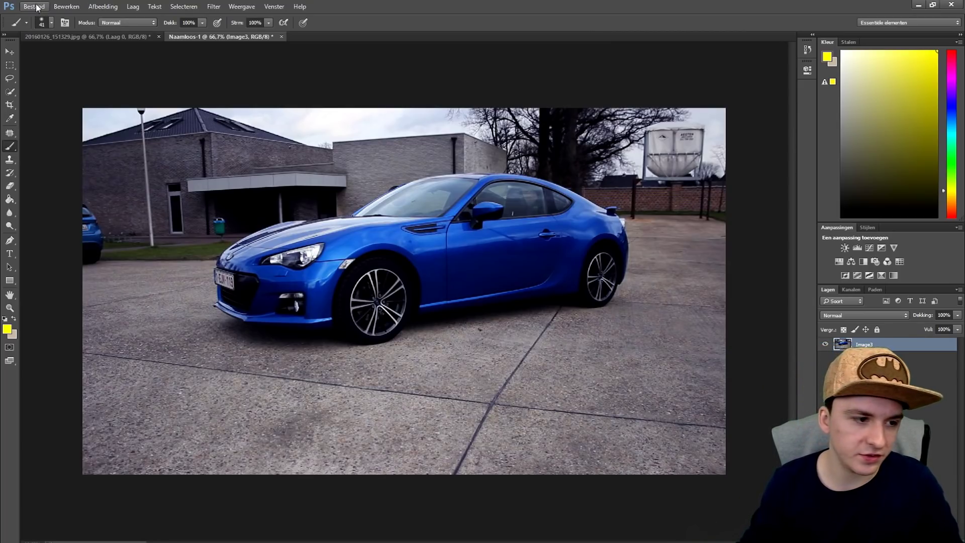
Free-transform the photo to about 123% from its bottom-left corner and nudge it up
{"action": "left_click", "coordinate": [9, 51]}
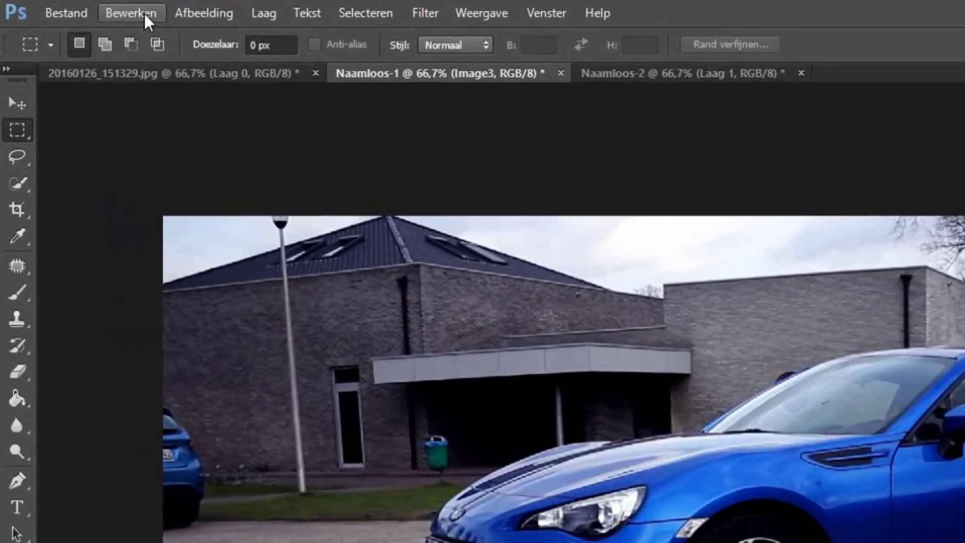
{"action": "left_click", "coordinate": [66, 6]}
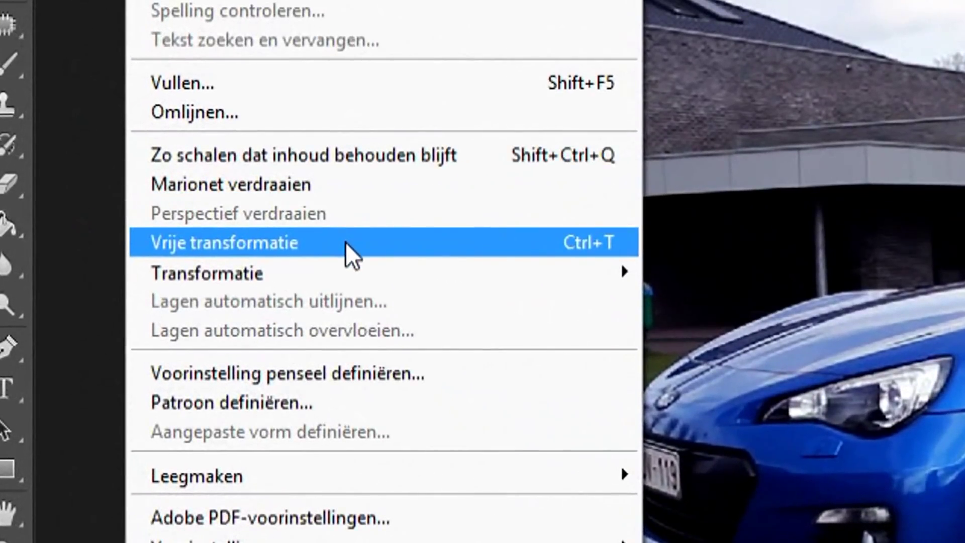
{"action": "left_click", "coordinate": [145, 210]}
{"action": "scroll", "coordinate": [342, 254], "scroll_direction": "down", "scroll_amount": 2}
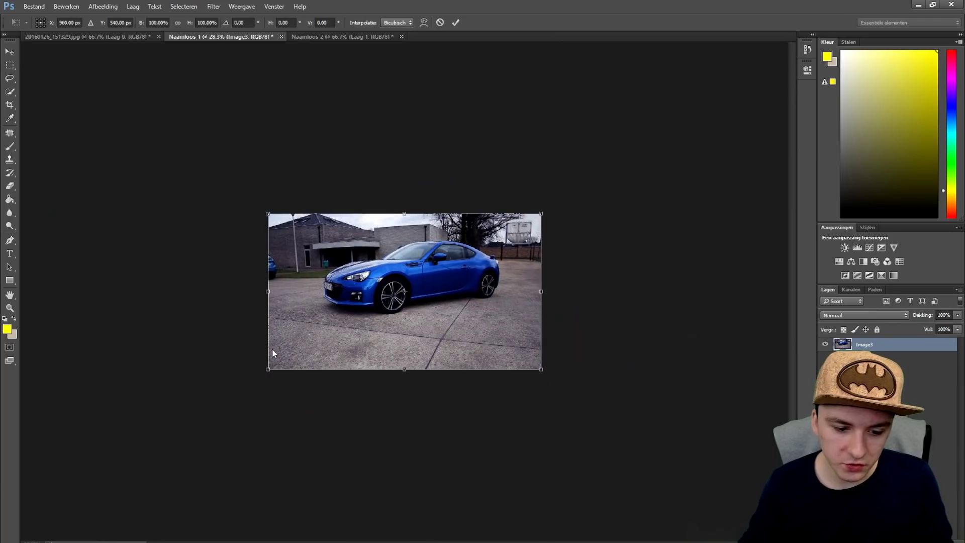
{"action": "left_click_drag", "start_coordinate": [268, 371], "coordinate": [204, 405]}
{"action": "key", "text": "ctrl+plus"}
{"action": "key", "text": "ctrl+plus"}
{"action": "key", "text": "ctrl+plus"}
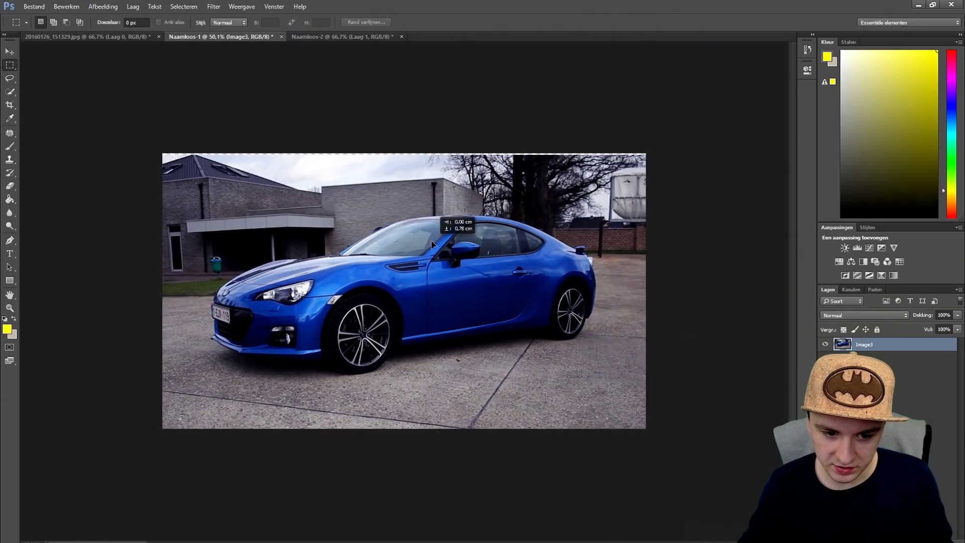
{"action": "left_click_drag", "start_coordinate": [432, 241], "coordinate": [430, 238]}
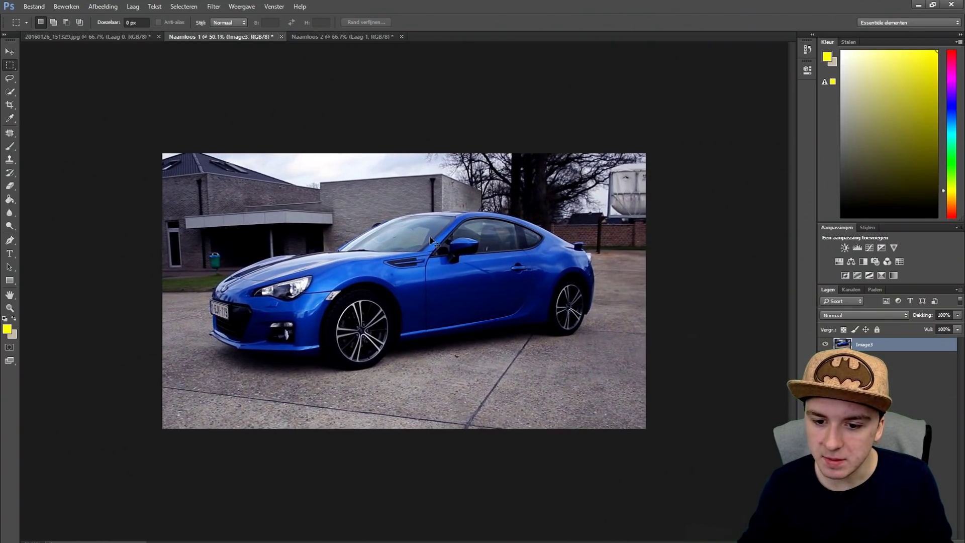
Compare with Naamloos-2, then nudge the photo slightly down in Naamloos-1
{"action": "left_click", "coordinate": [321, 37]}
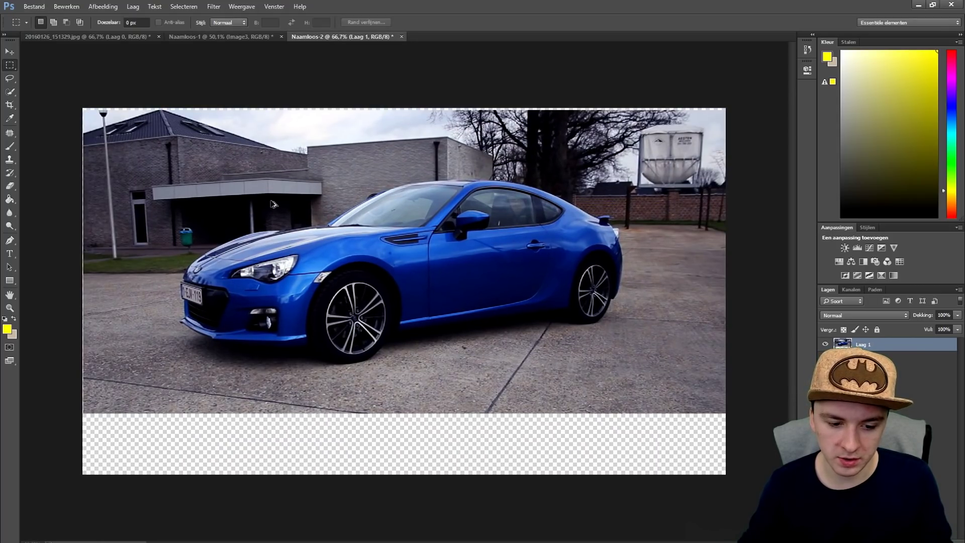
{"action": "left_click", "coordinate": [213, 36]}
{"action": "scroll", "coordinate": [398, 258], "scroll_direction": "up", "scroll_amount": 2}
{"action": "left_click_drag", "start_coordinate": [404, 241], "coordinate": [404, 244]}
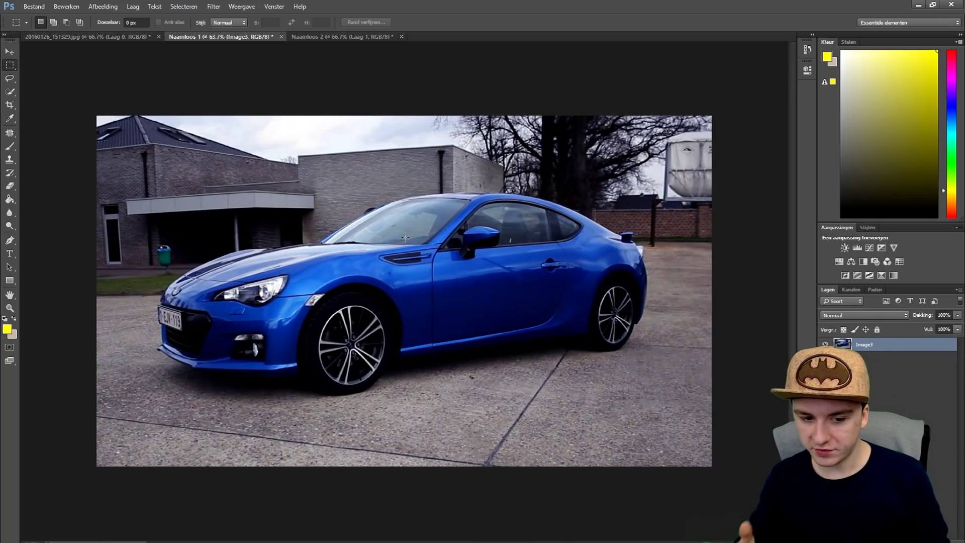